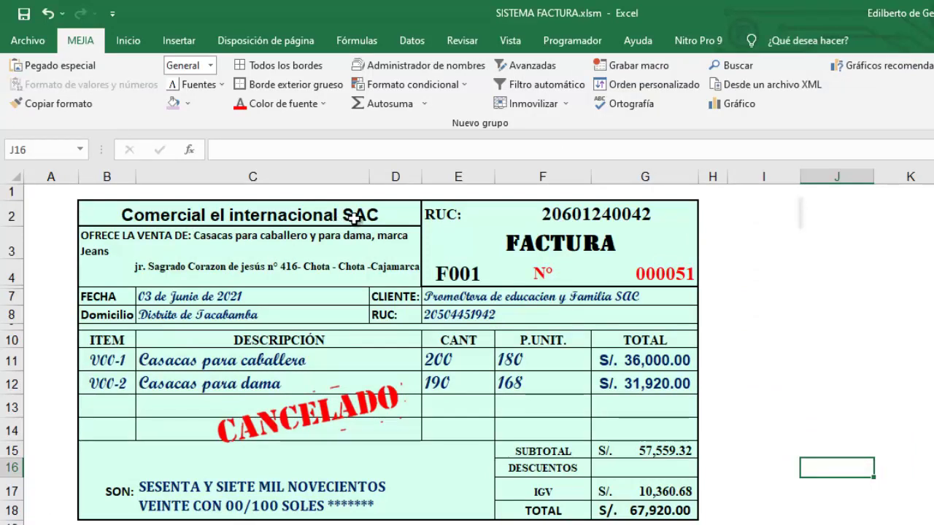
Review the invoice's date, described items, subtotal and tax amounts in the SISTEMA FACTURA workbook
click(239, 297)
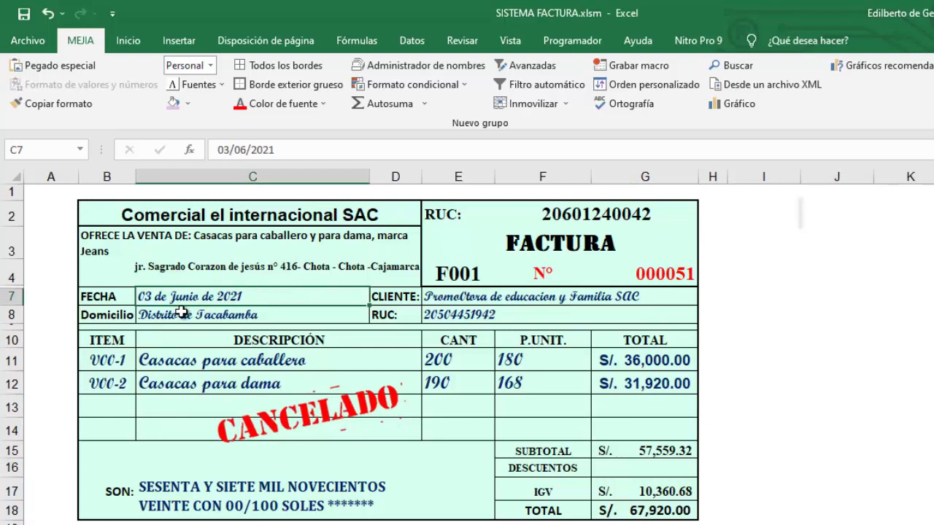
click(229, 360)
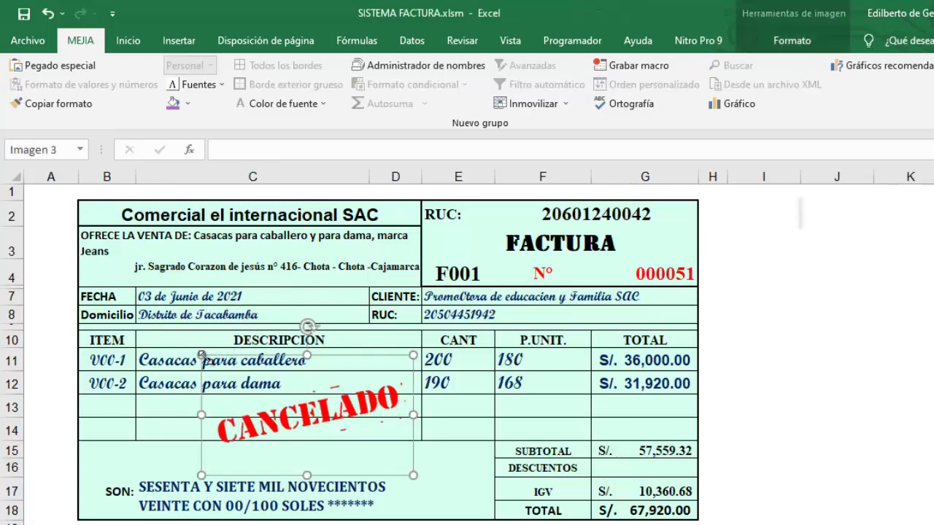
click(164, 362)
drag(165, 363, 174, 385)
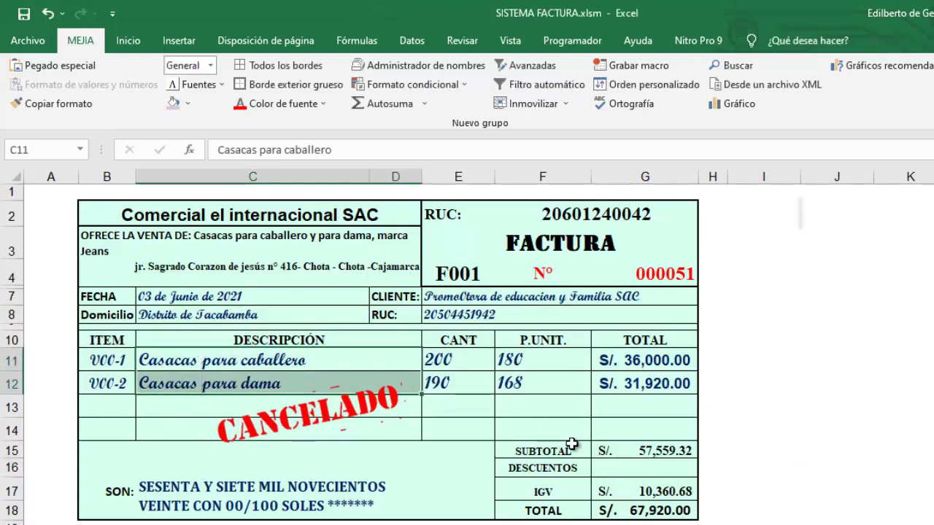
drag(622, 452, 651, 499)
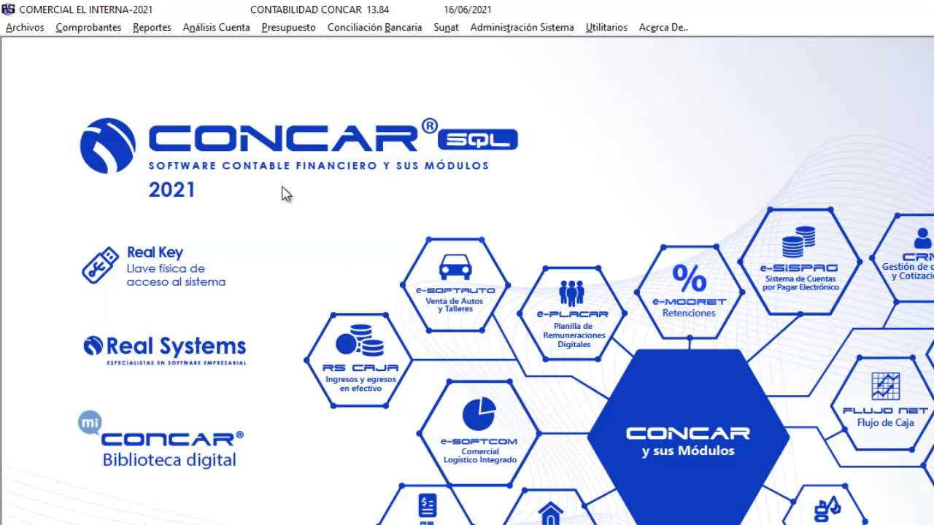
Switch to CONCAR and open the sales voucher form CTMOVI12 with automatic numbering
click(93, 29)
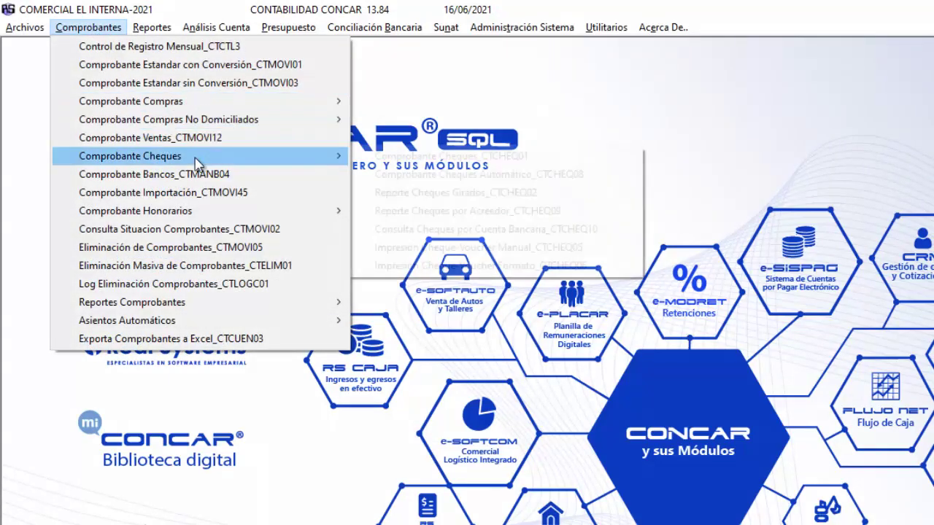
click(117, 137)
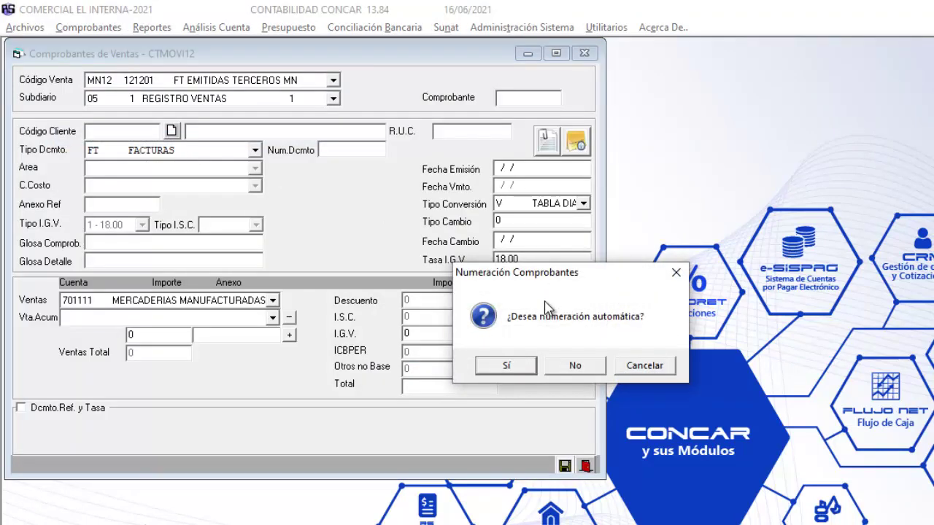
click(517, 366)
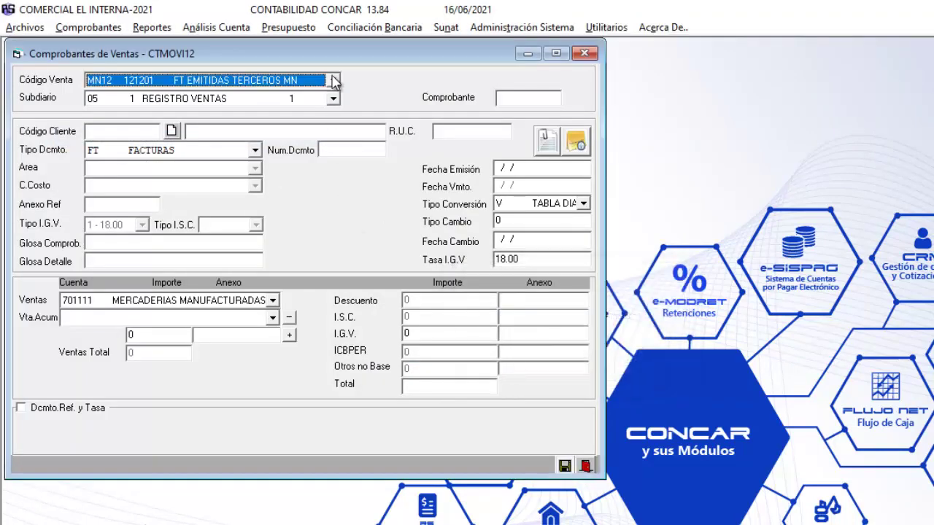
Choose sales code MN12 FT EMITIDAS TERCEROS MN and subledger 05 REGISTRO VENTAS for the sales voucher
click(333, 81)
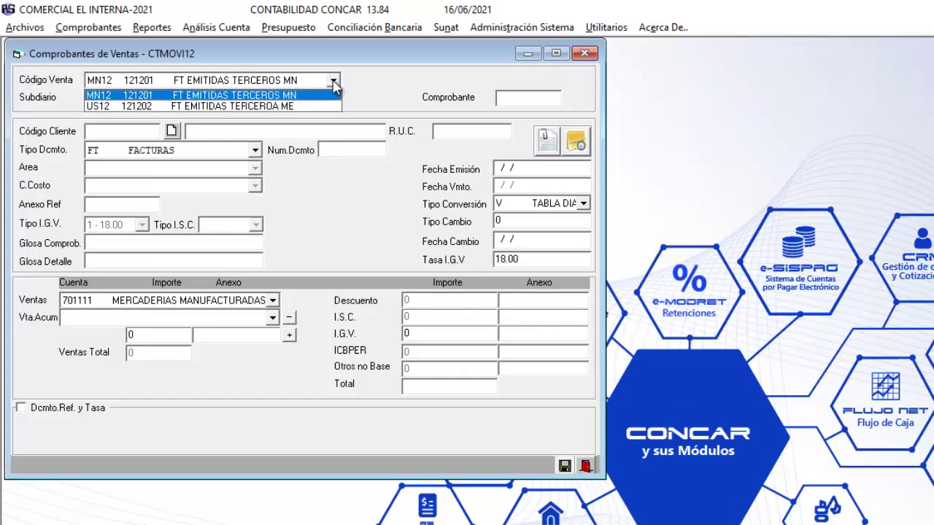
click(305, 102)
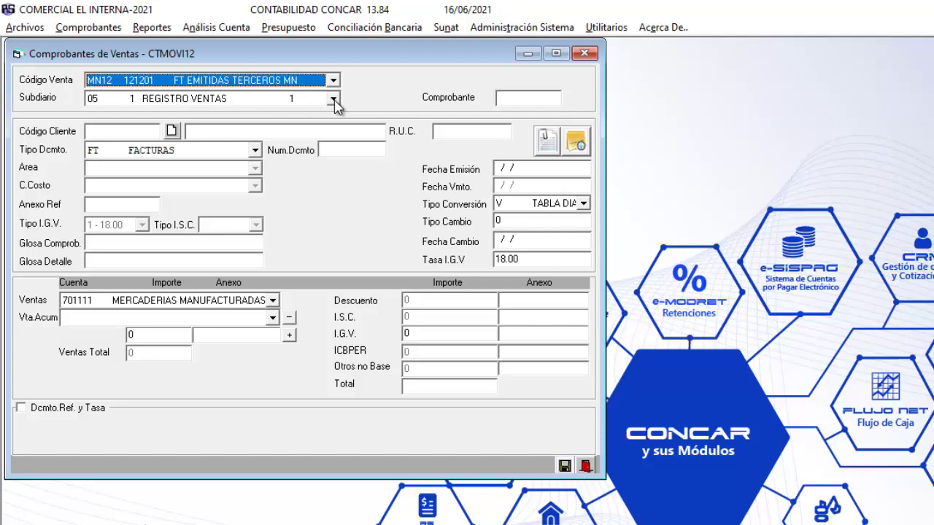
click(334, 101)
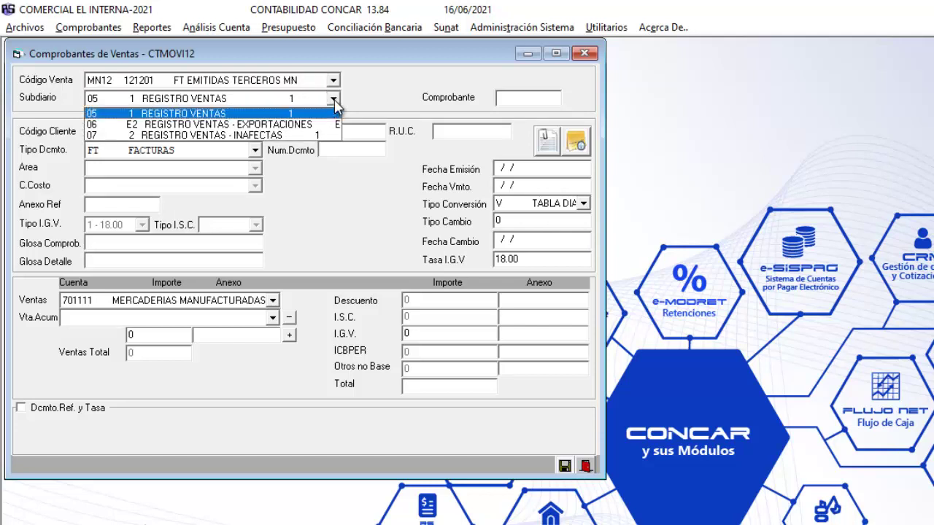
click(206, 115)
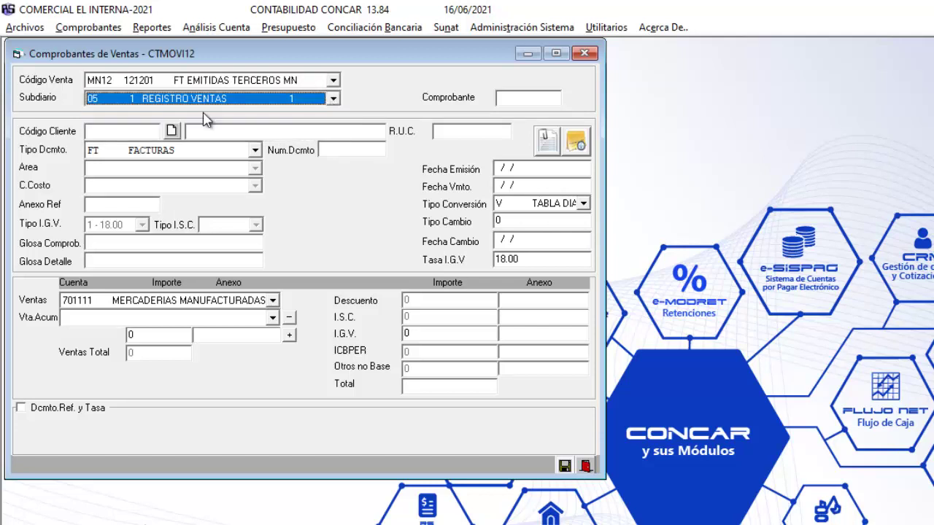
key(Return)
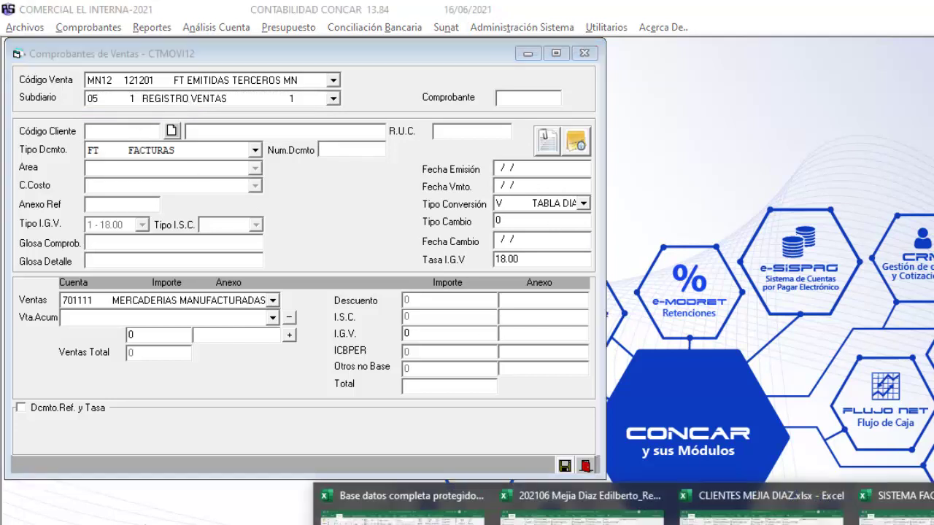
Copy the customer's RUC from the Excel invoice into the CONCAR voucher's client code and keep document type FT FACTURAS
click(894, 510)
click(465, 321)
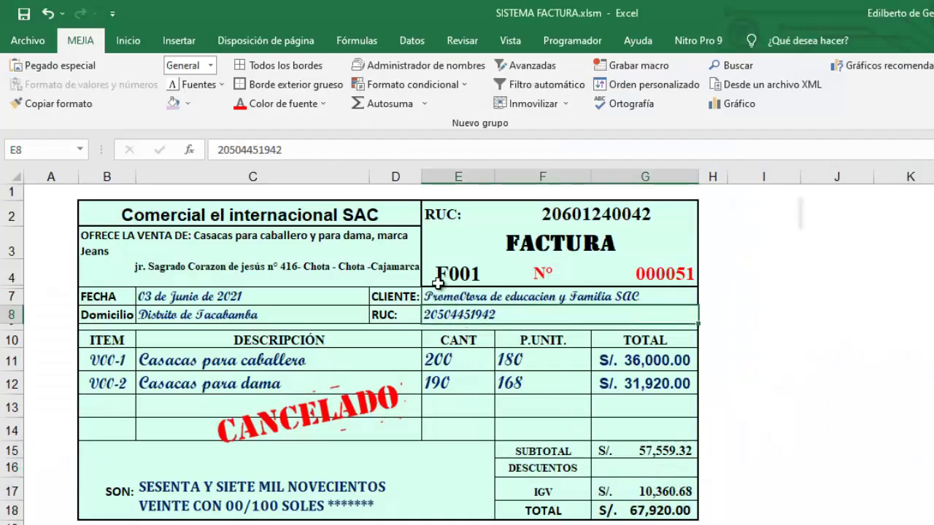
drag(290, 149, 188, 149)
key(ctrl+c)
key(alt+Tab)
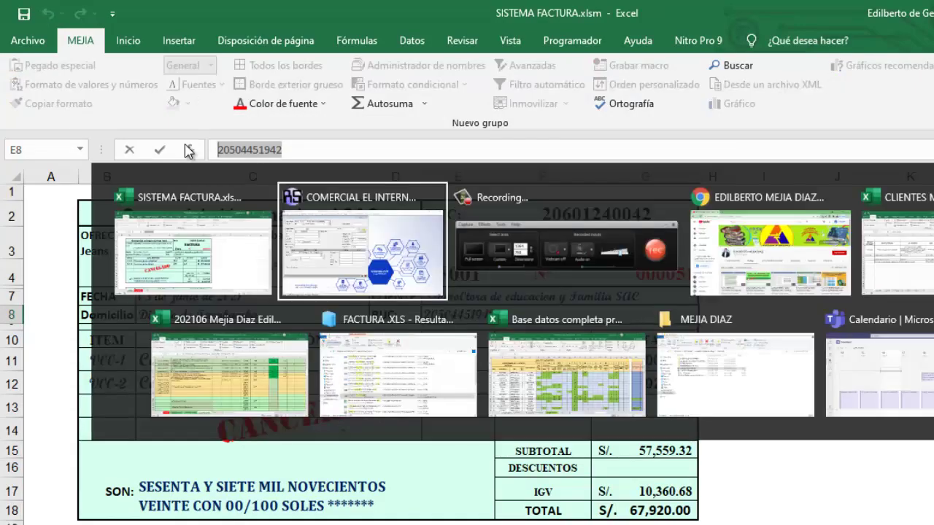
key(ctrl+v)
key(Return)
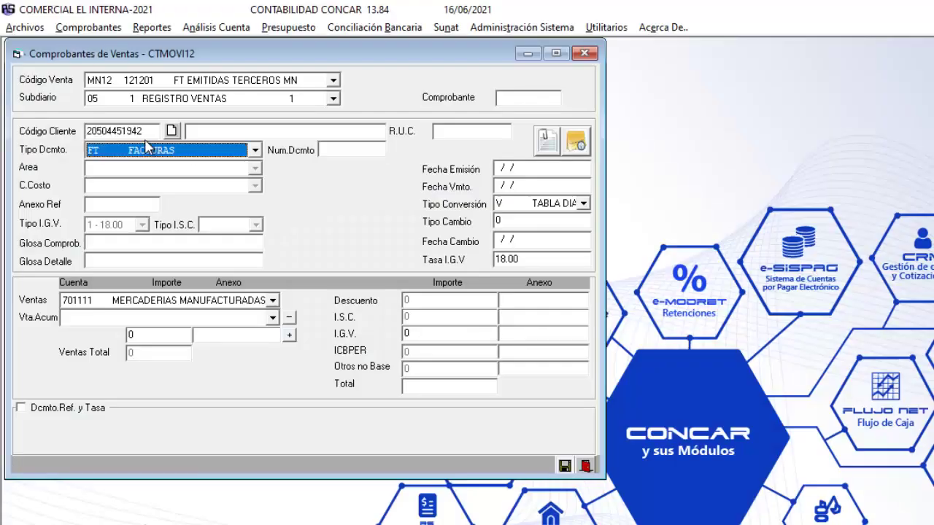
key(Return)
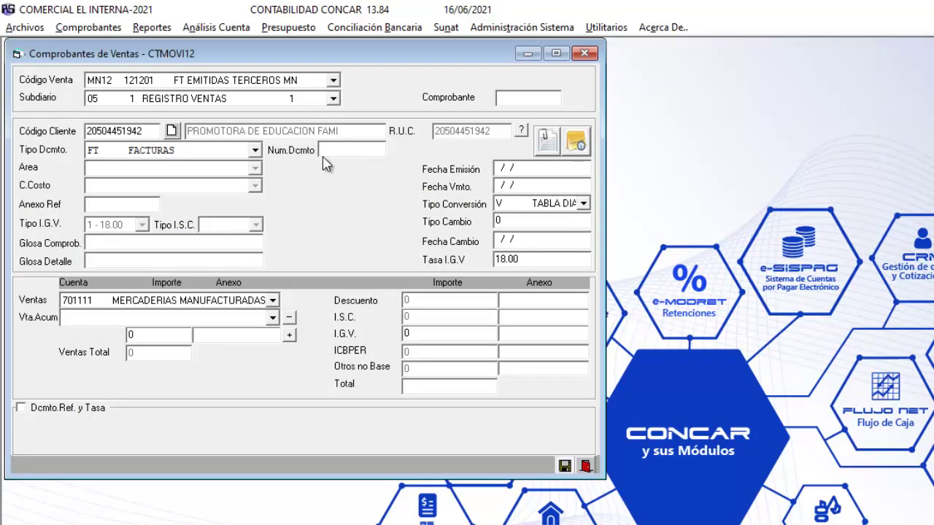
Check the series and number on the Excel invoice and enter F001-51 as the CONCAR voucher's document number
key(alt+Tab)
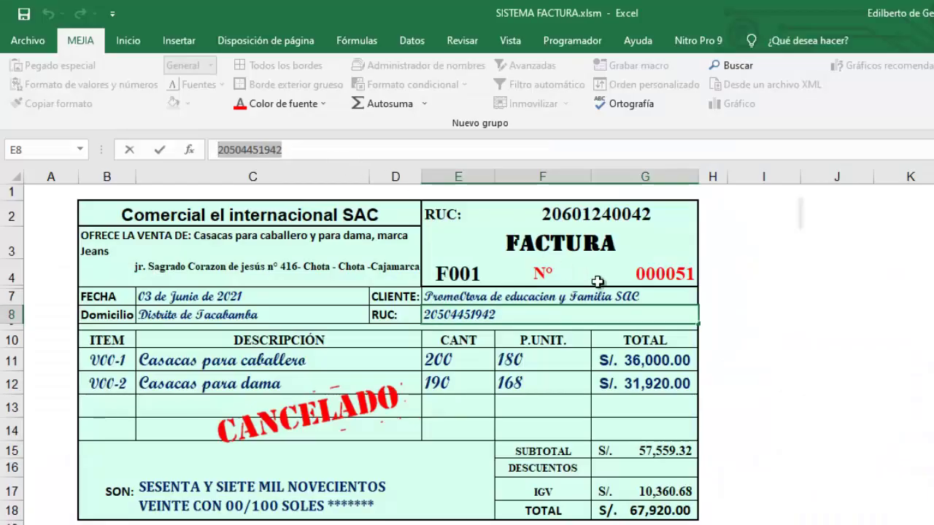
key(alt+Tab)
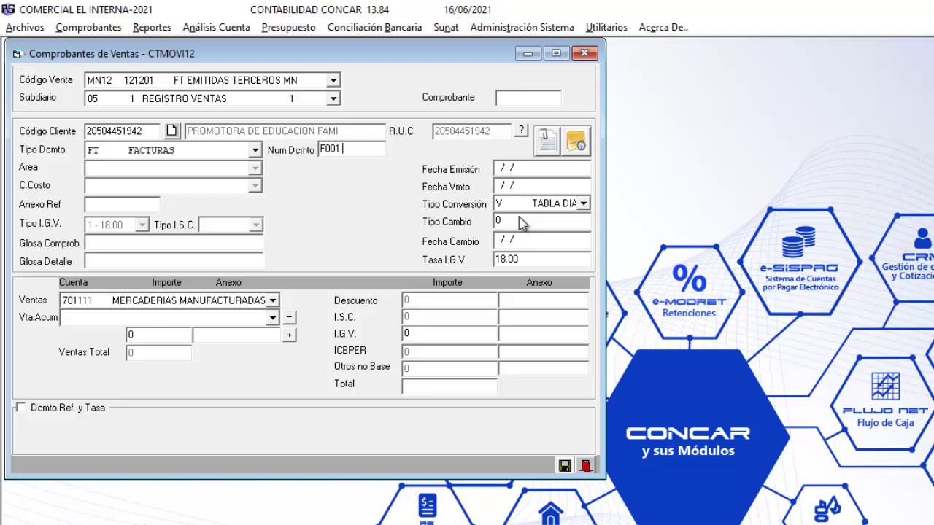
text(F001-51)
key(Return)
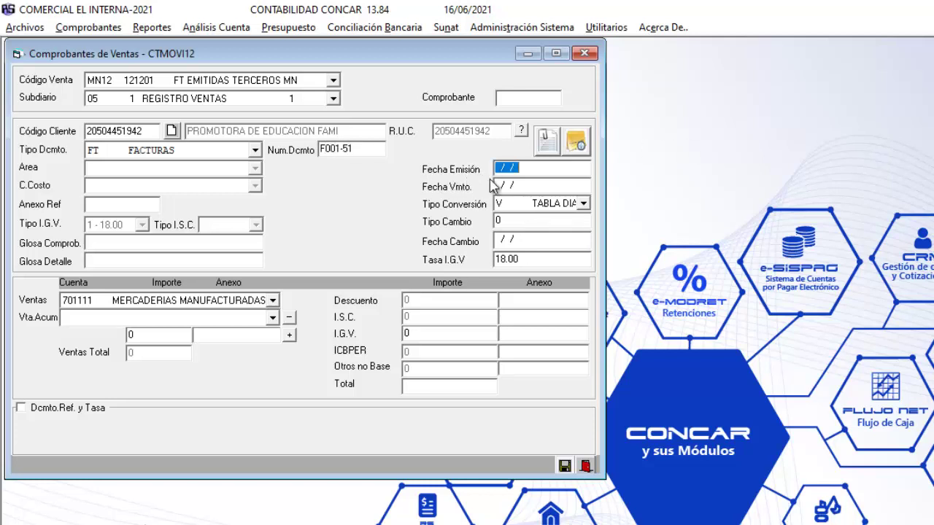
Set the voucher's issue and due dates to 03/06/21, matching the Excel invoice, and accept conversion type V
key(alt+Tab)
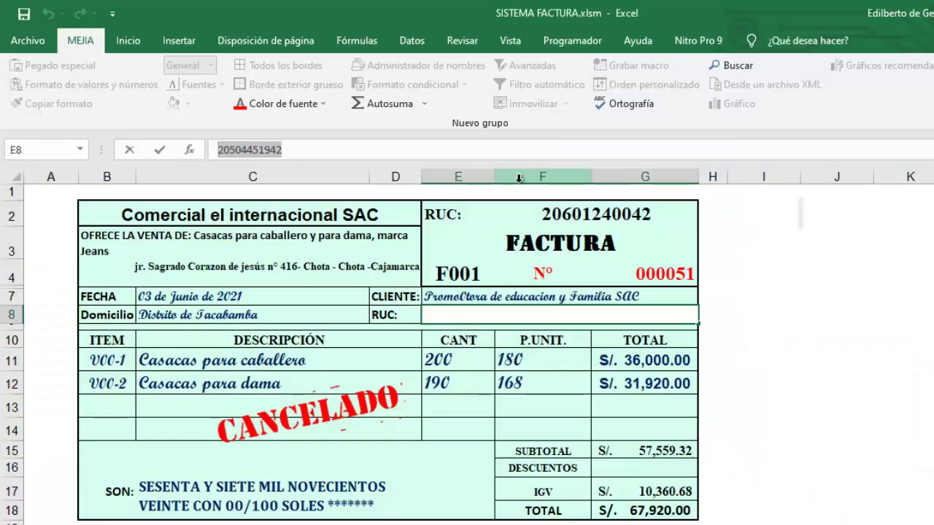
click(210, 296)
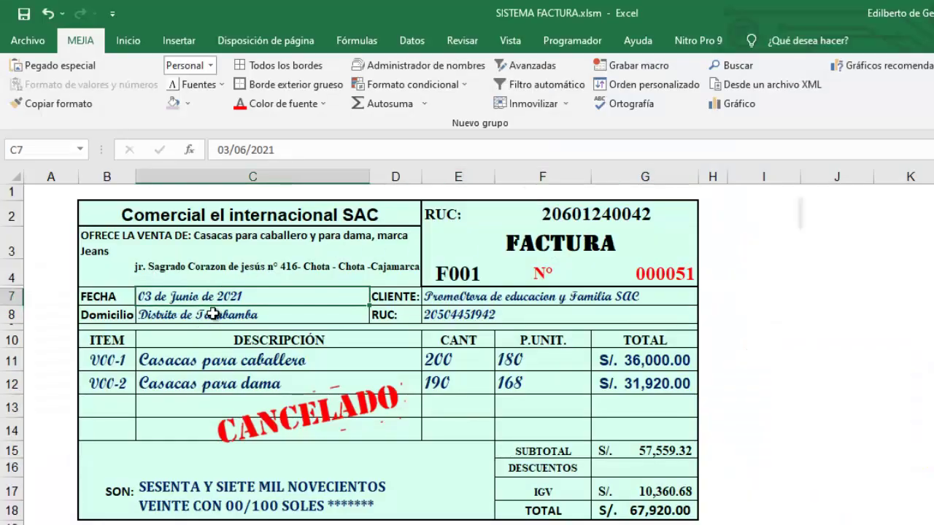
key(alt+Tab)
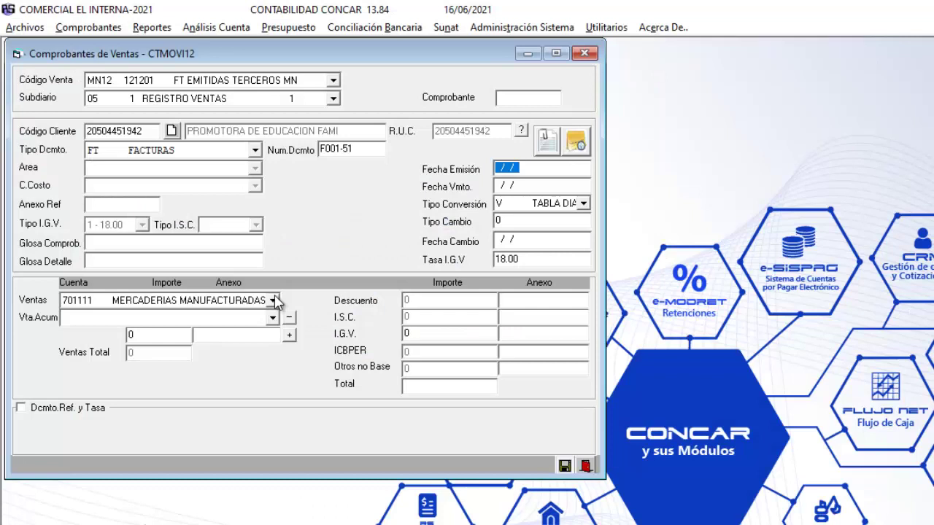
text(03)
key(Return)
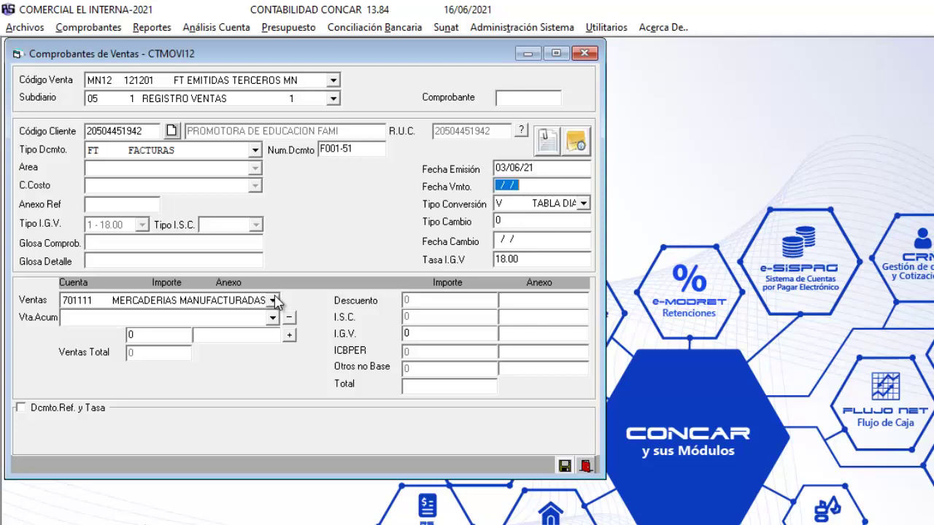
text(030)
key(Return)
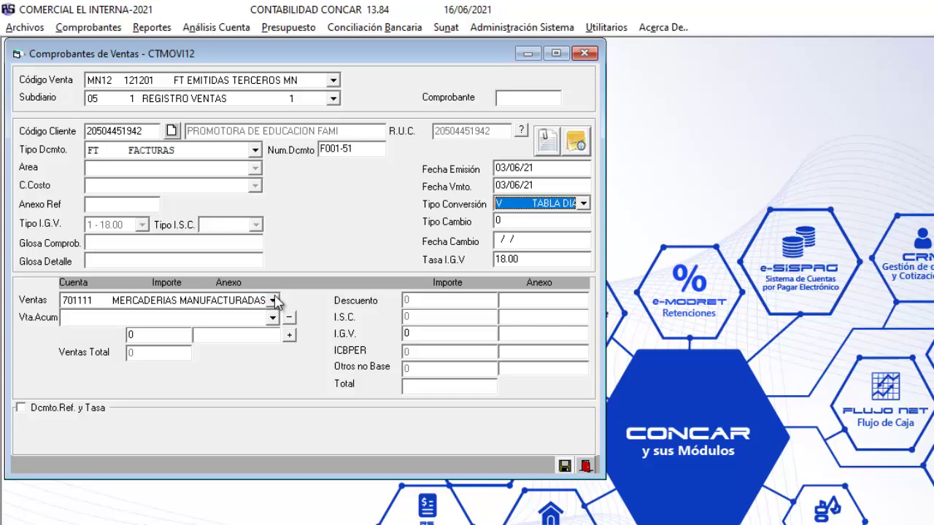
key(Return)
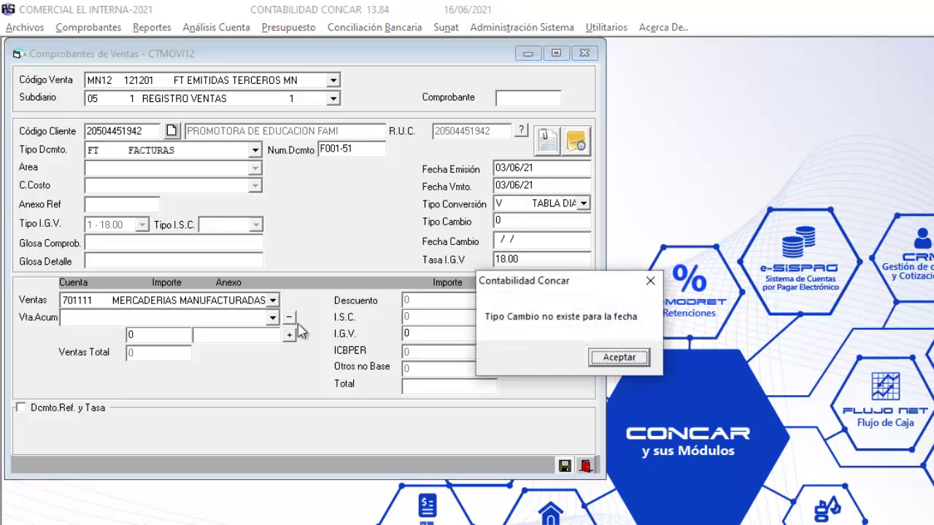
click(614, 358)
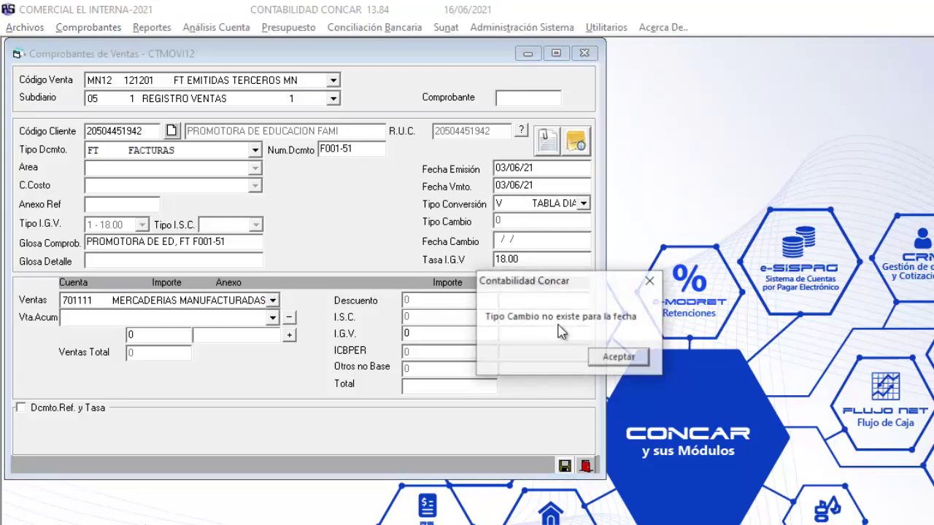
click(613, 357)
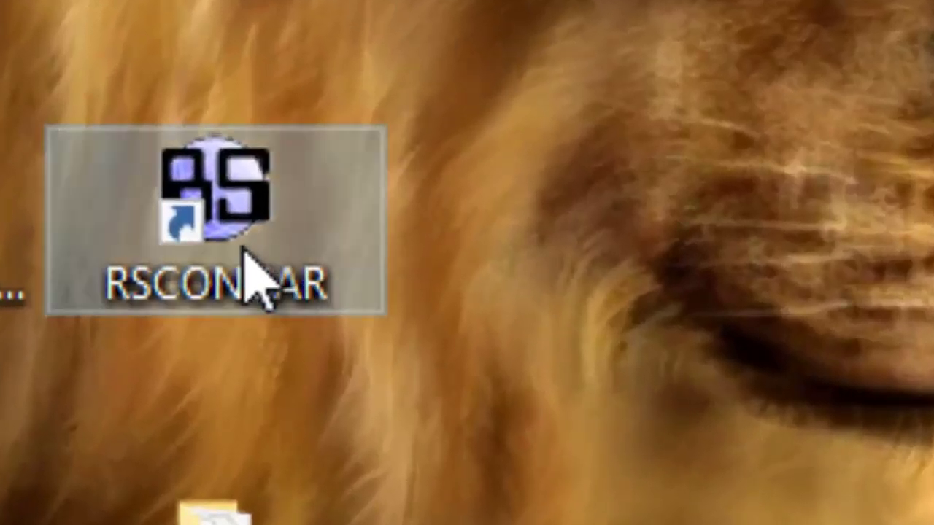
Launch RSCONCAR from the desktop and enter the user SIST and the account password
double_click(241, 252)
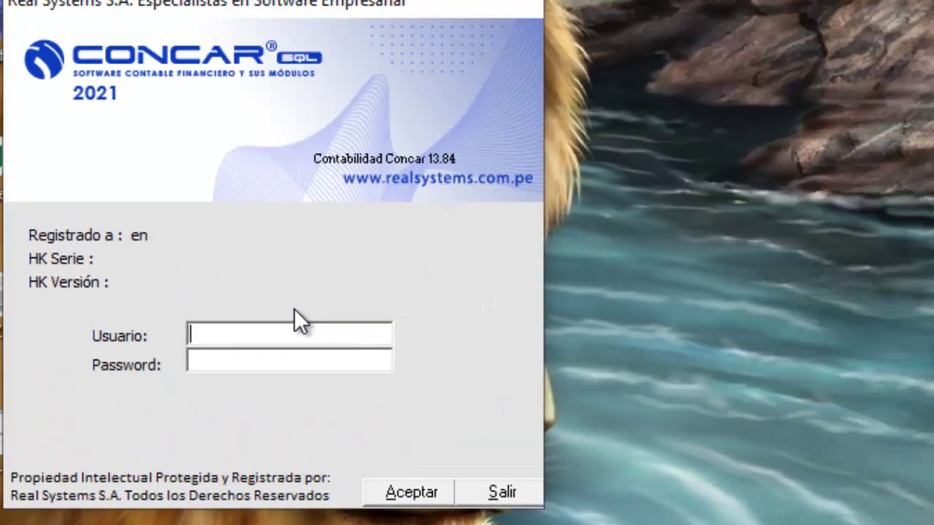
text(SIST)
key(Tab)
text(******)
key(Return)
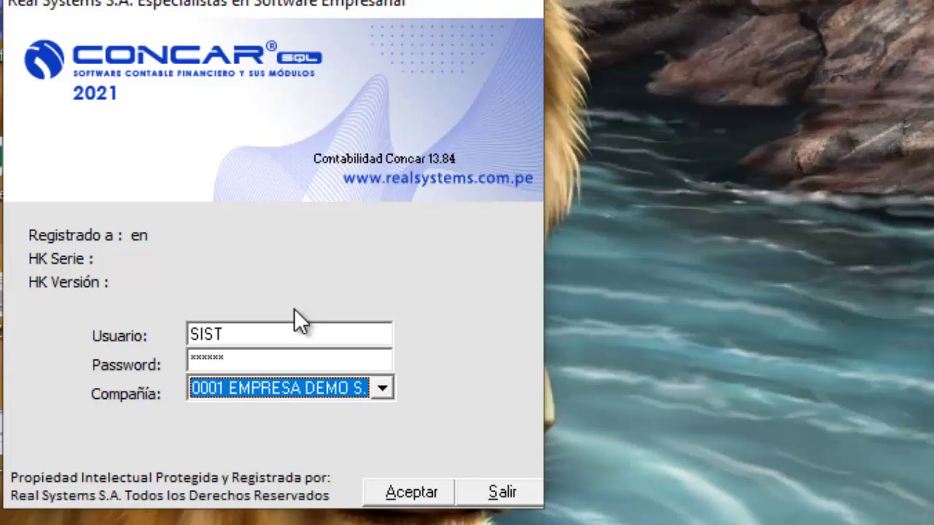
Select company 0002 COMERCIAL EL IN and complete the login
key(Down)
key(Down)
key(Up)
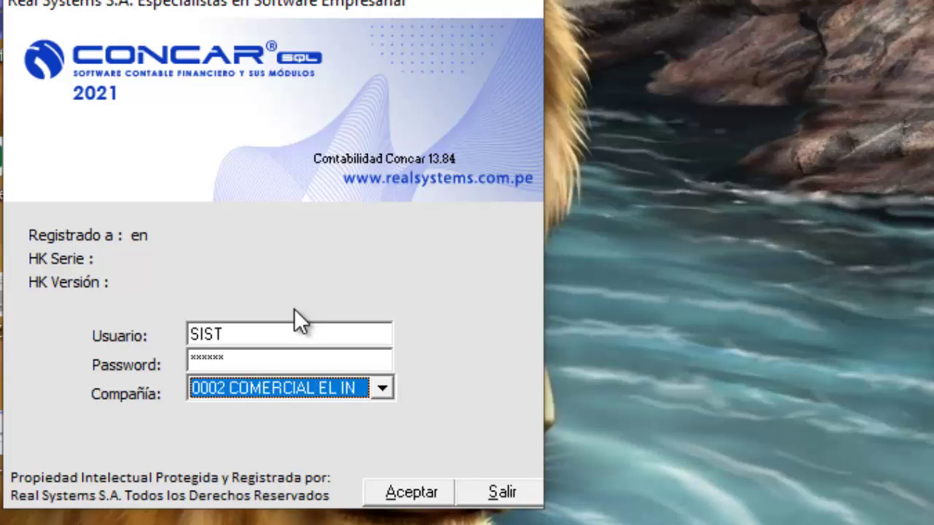
key(Return)
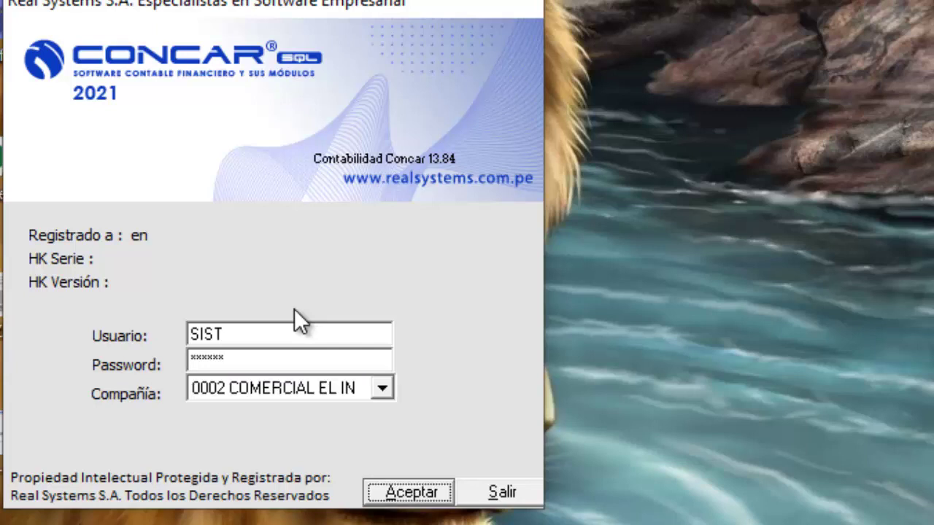
key(Return)
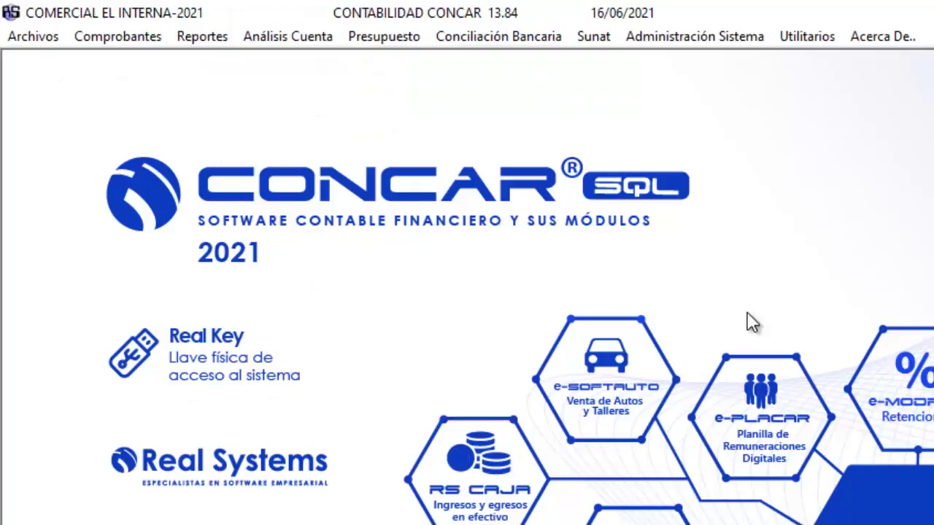
Open the exchange rate maintenance window CTCAMB01
click(31, 38)
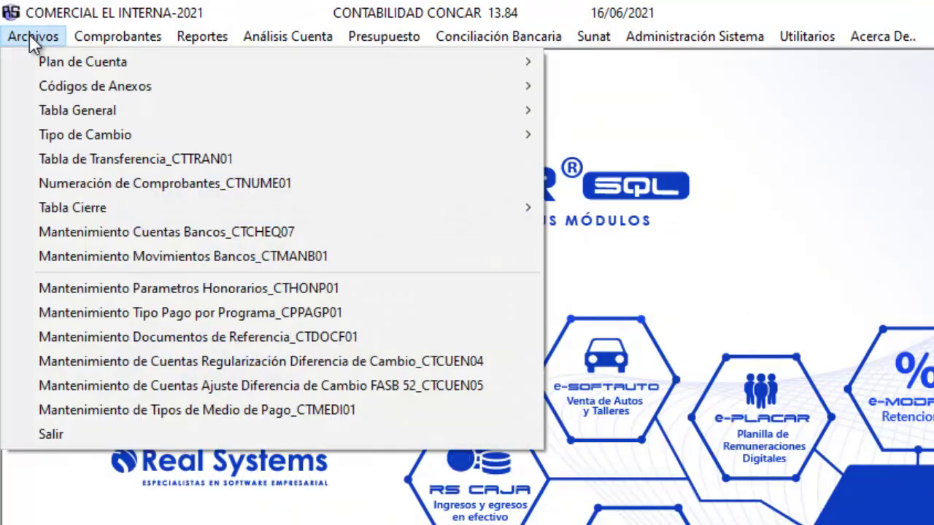
mouse_move(99, 135)
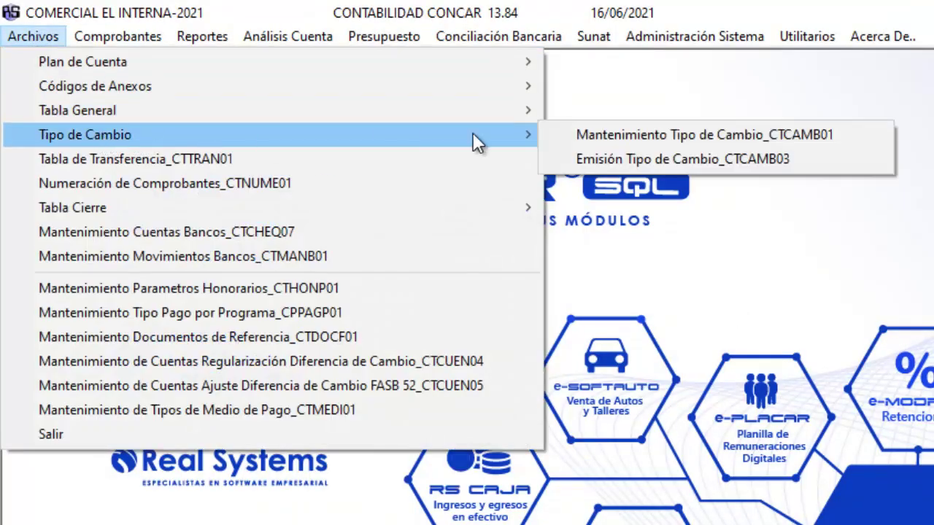
click(669, 135)
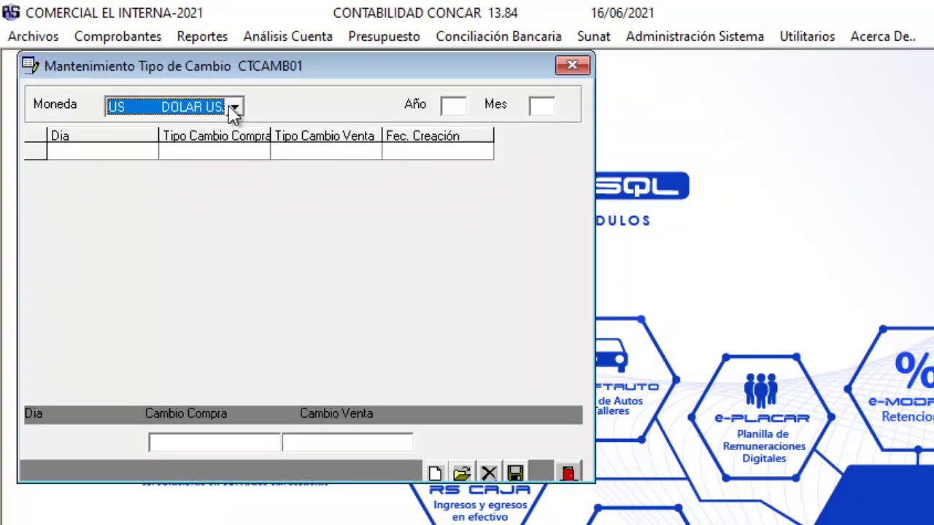
Register the US dollar exchange rate for 03/06/21 with purchase 3.855 and sale 3.862, save it and close the maintenance window
click(457, 110)
text(21)
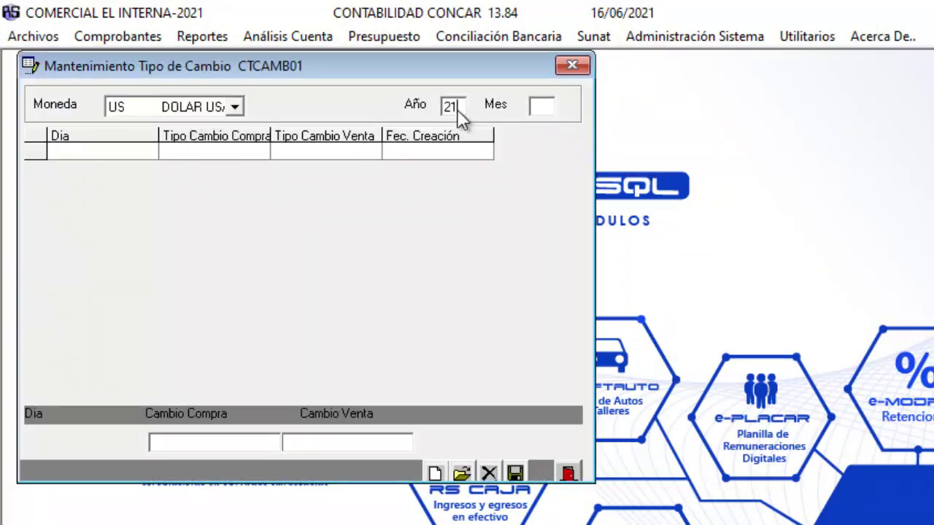
text(06)
key(Return)
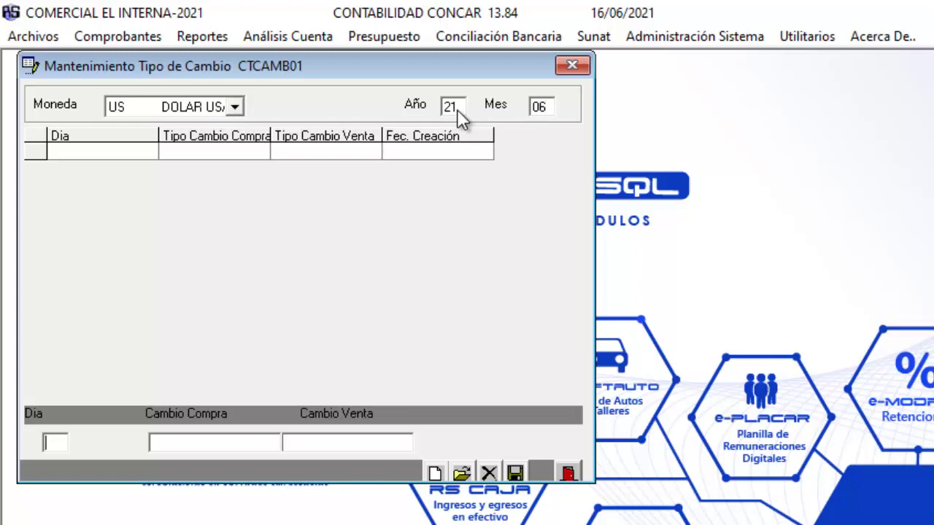
text(03)
click(200, 446)
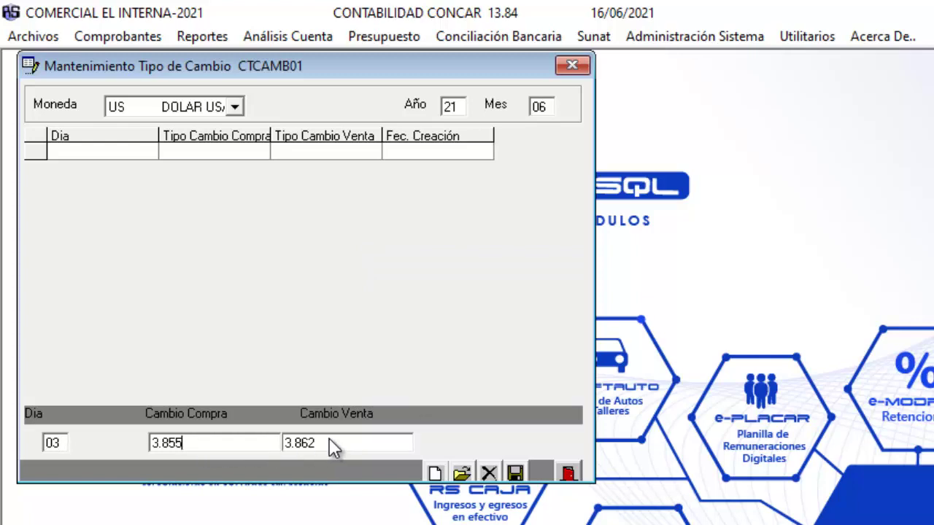
click(516, 473)
click(566, 471)
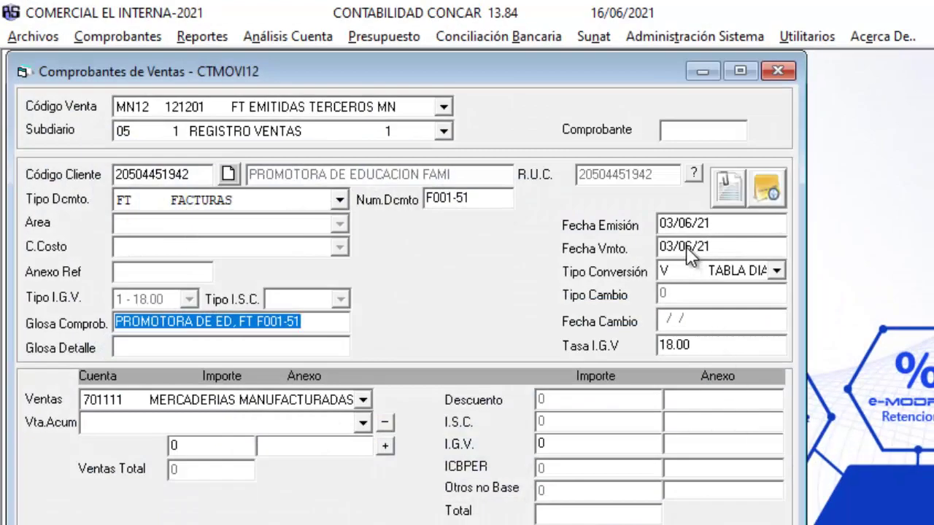
Reconfirm the sales voucher's due date and conversion type V to load the exchange rate, and accept the voucher description
click(686, 246)
key(Return)
key(Return)
key(Return)
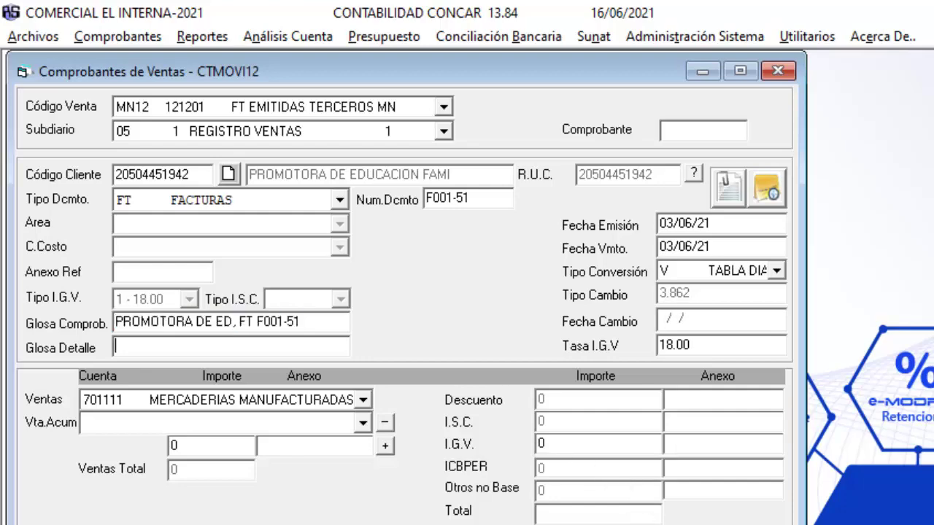
Check the items on the Excel invoice and enter CASACAS PARA CABALLERO, DAMA as the voucher's detail description
key(alt+Tab)
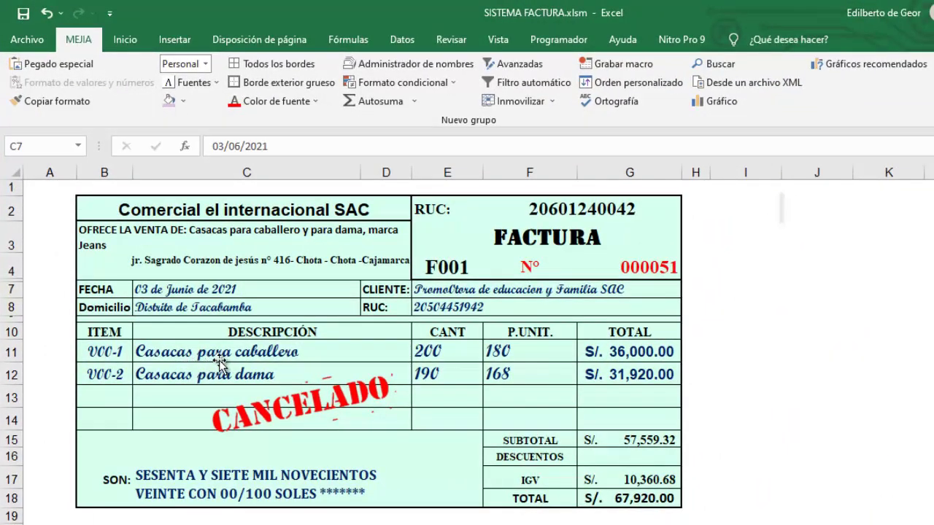
key(alt+Tab)
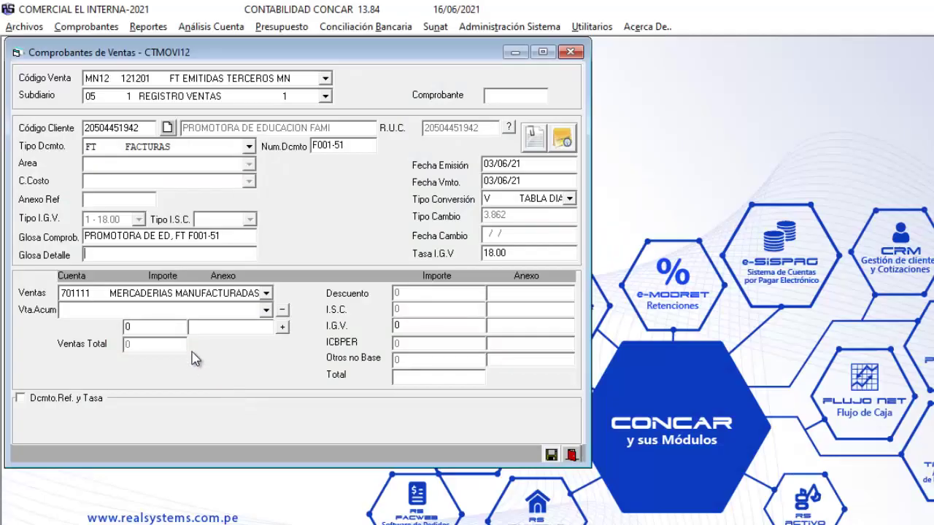
text(CAS )
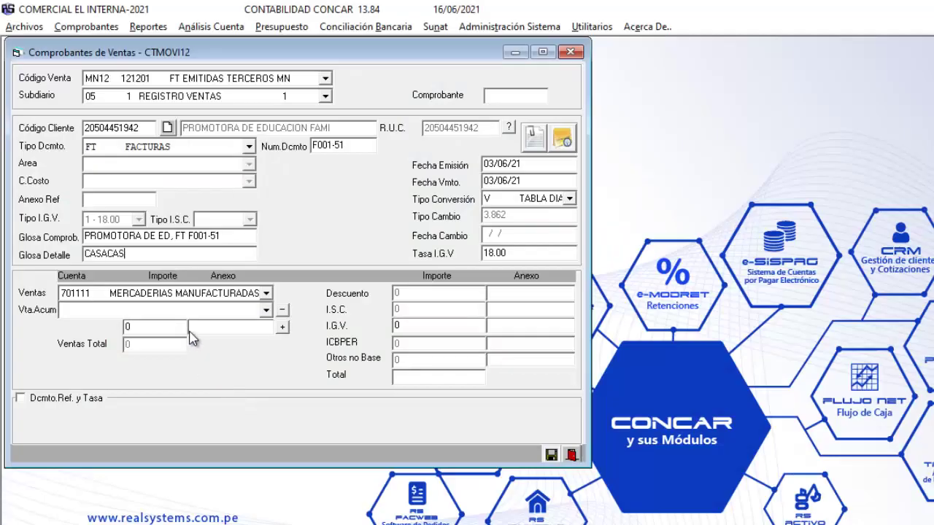
text(PARA CABALLERO, DAMA)
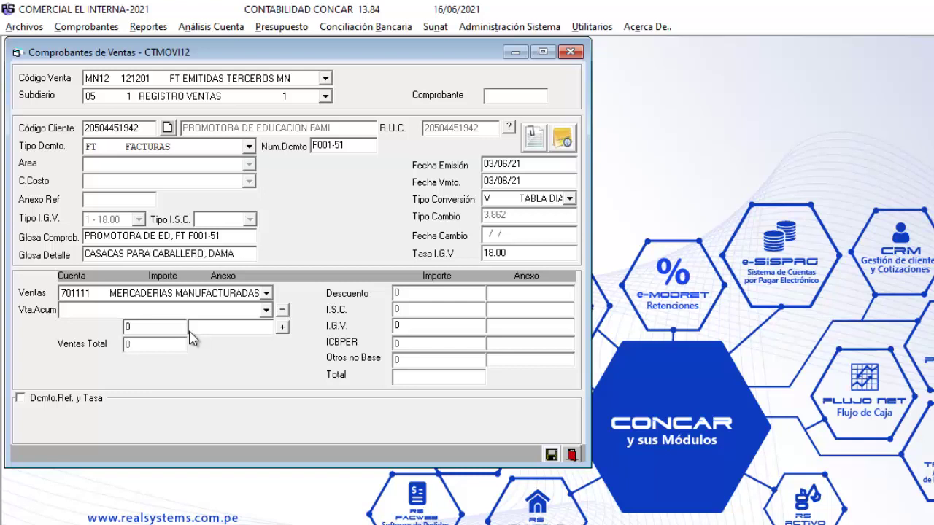
key(Return)
key(Return)
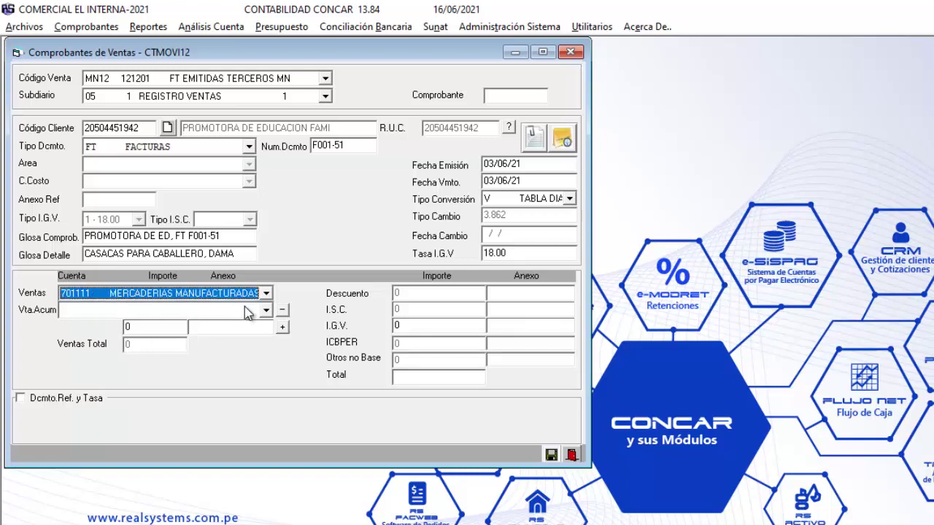
Accept sales account 701111 and enter 57559.32 as its amount, matching the subtotal on the Excel invoice
key(Return)
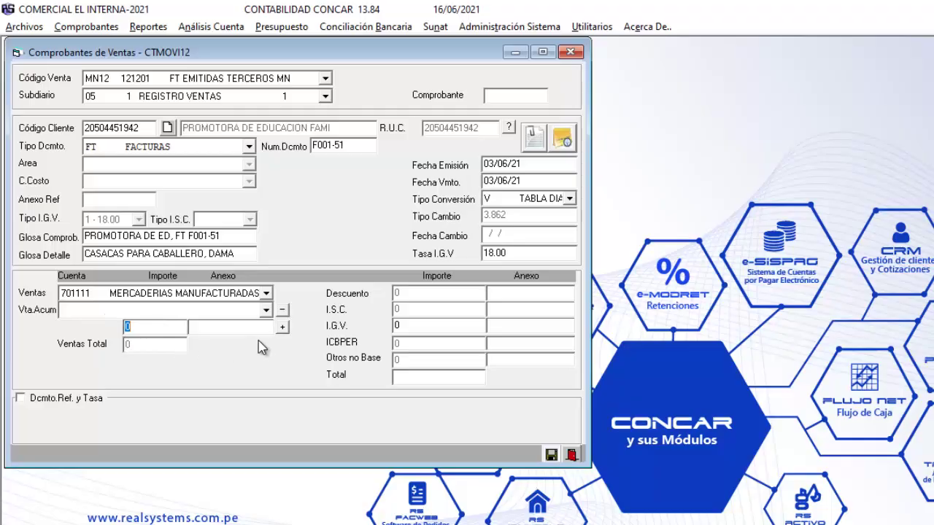
key(alt+Tab)
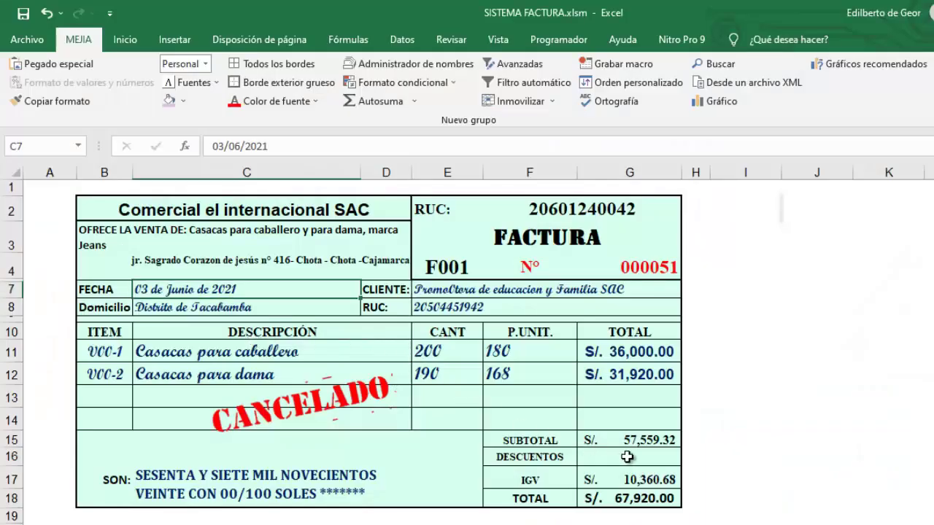
key(alt+Tab)
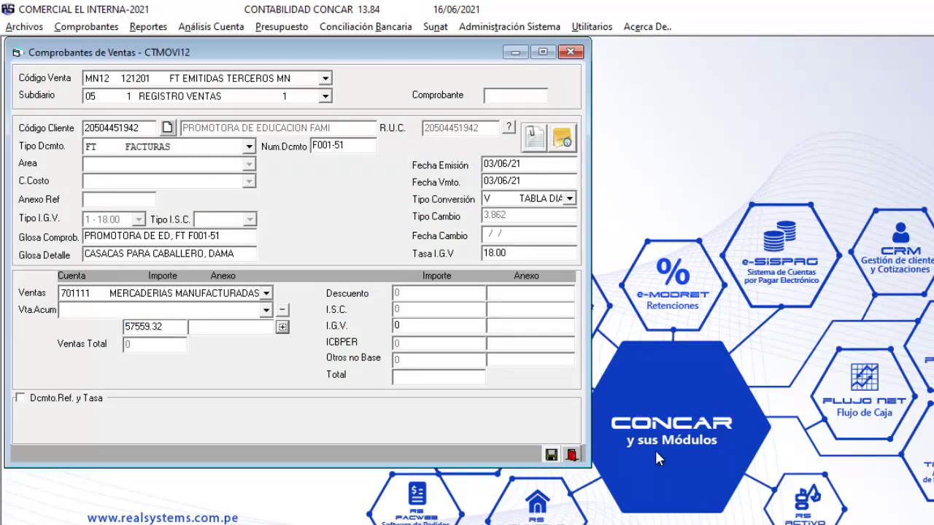
Set the I.G.V. to 10360.68 as on the Excel invoice and confirm registering the voucher
key(alt+Tab)
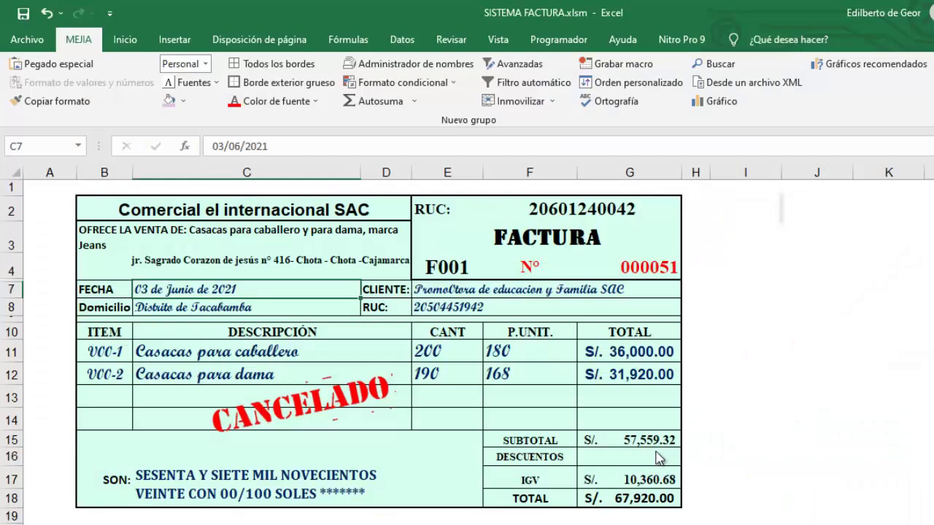
key(alt+Tab)
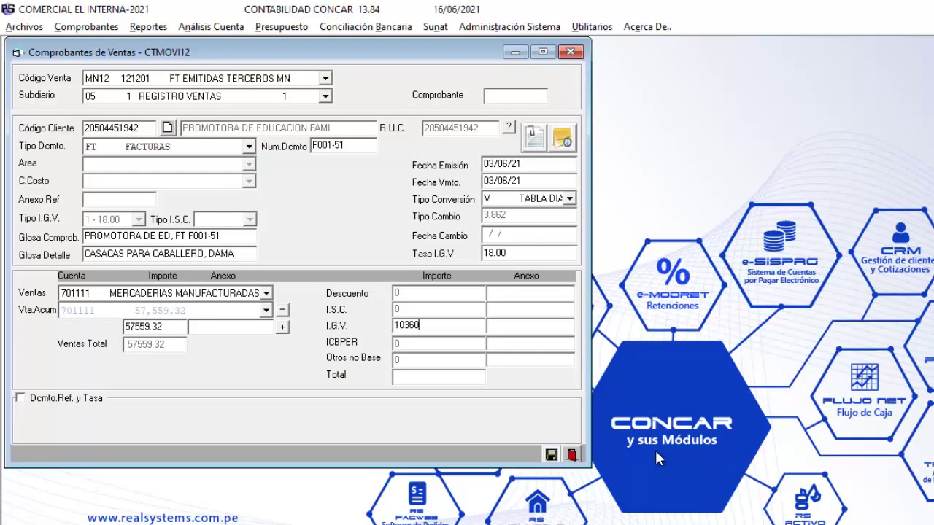
key(Tab)
key(Tab)
key(Return)
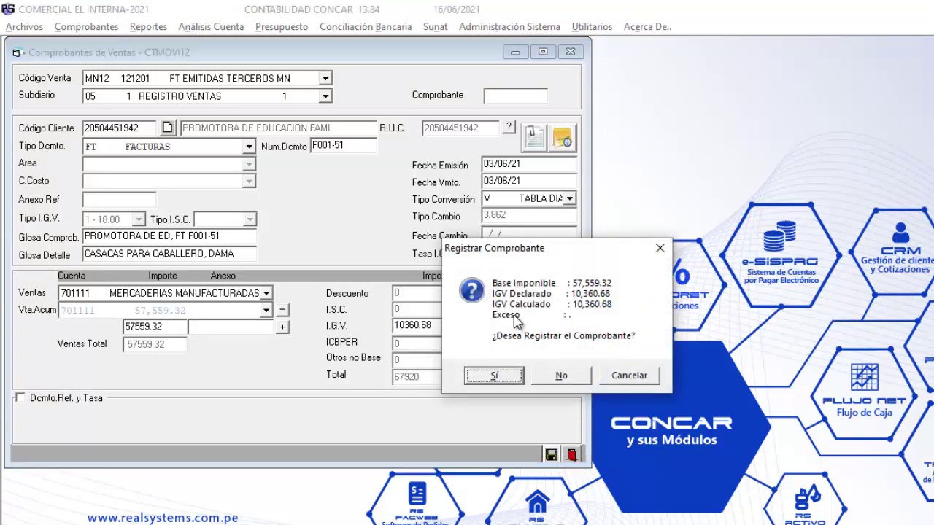
click(498, 376)
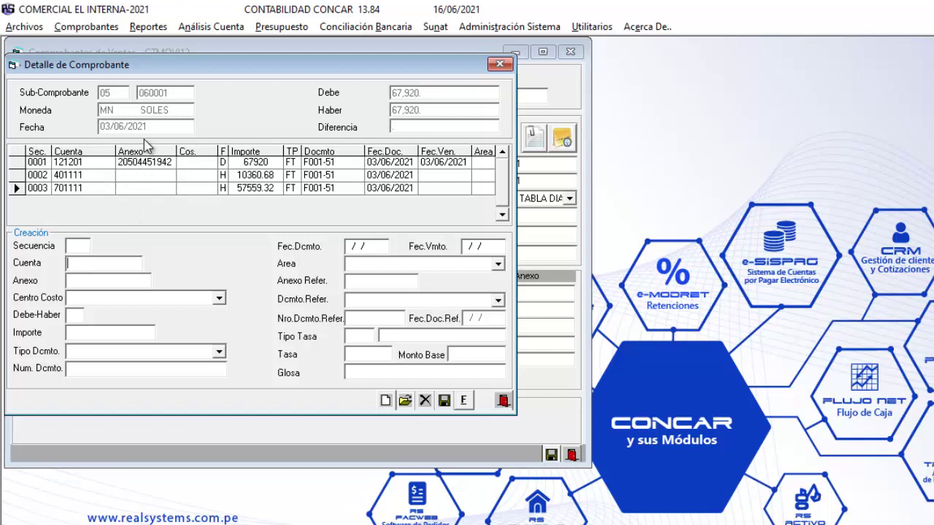
Finalize the voucher from its detail window and close the sales voucher window
click(465, 401)
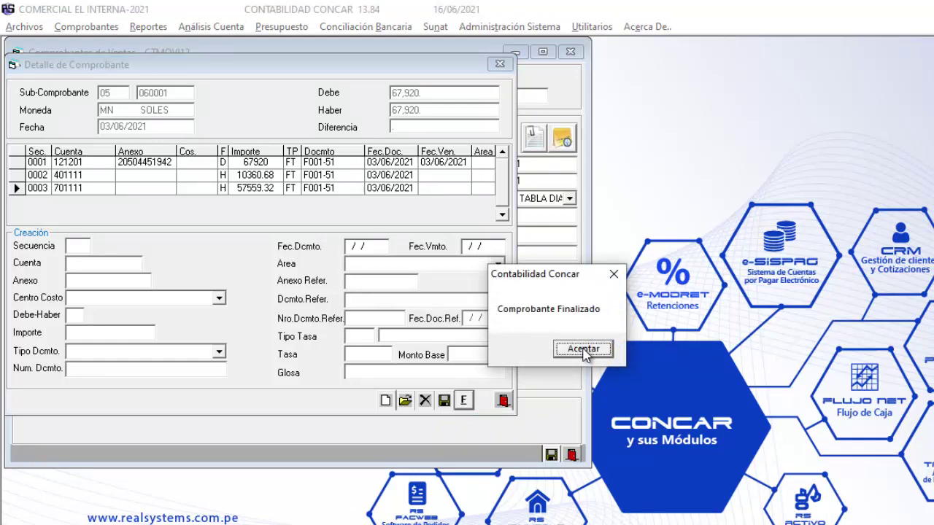
click(582, 349)
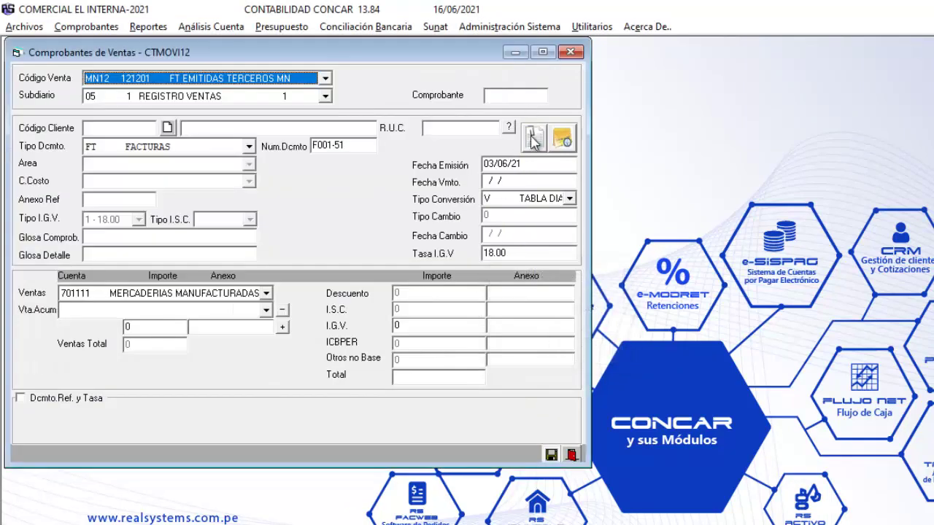
click(571, 454)
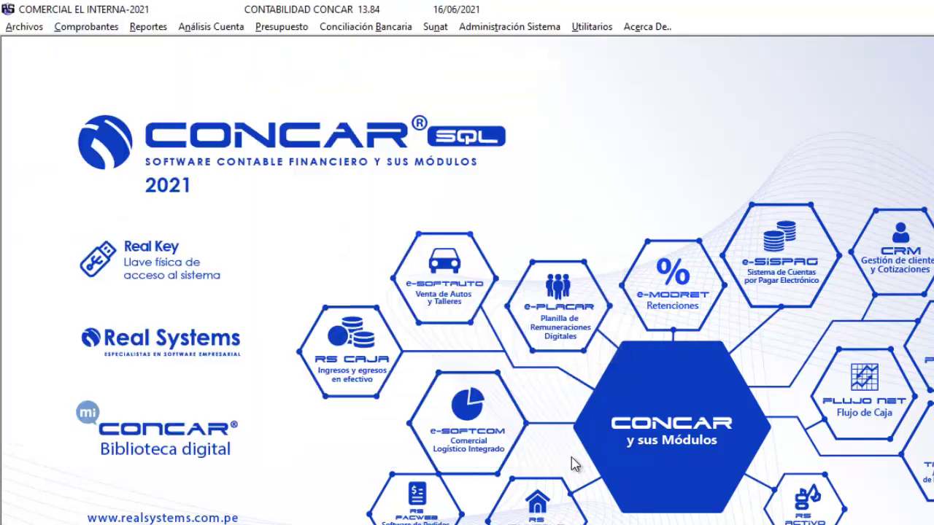
Open the voucher status query CTMOVI02 and view the details of voucher 060001 in subledger 05
click(88, 27)
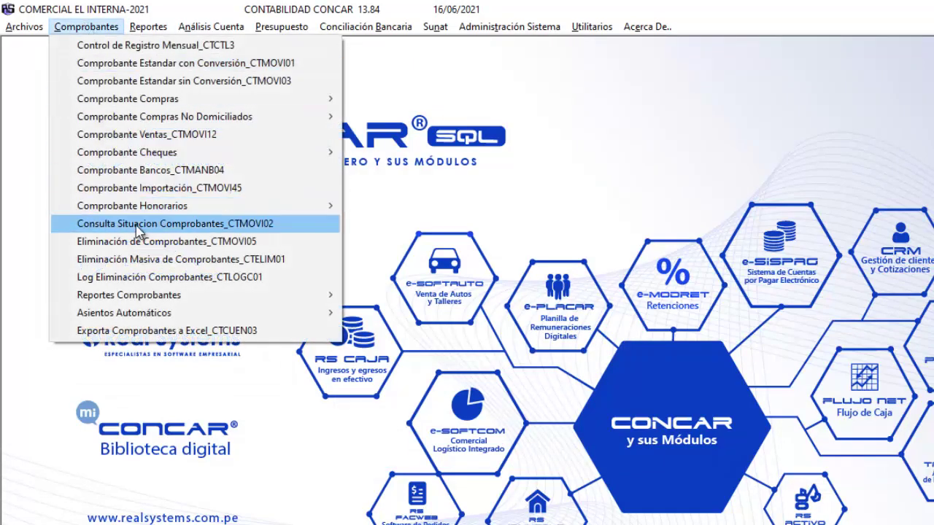
click(138, 231)
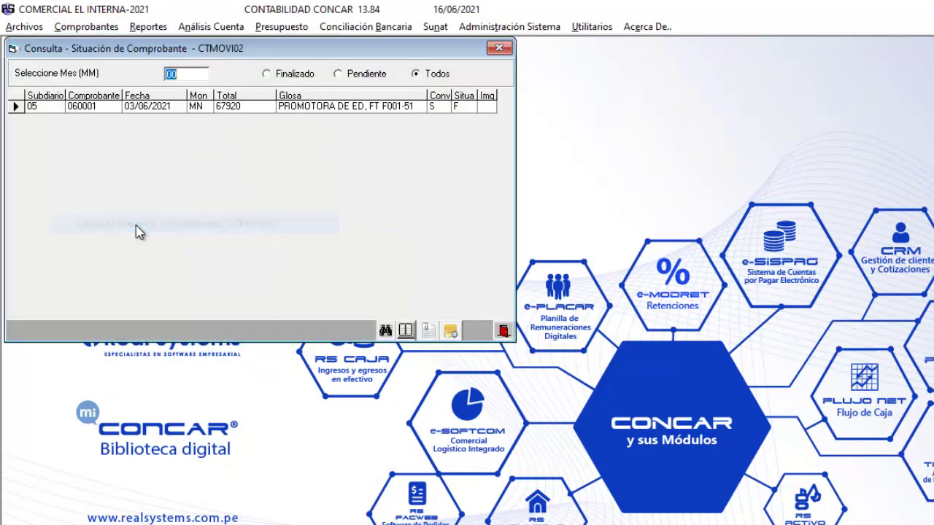
click(109, 120)
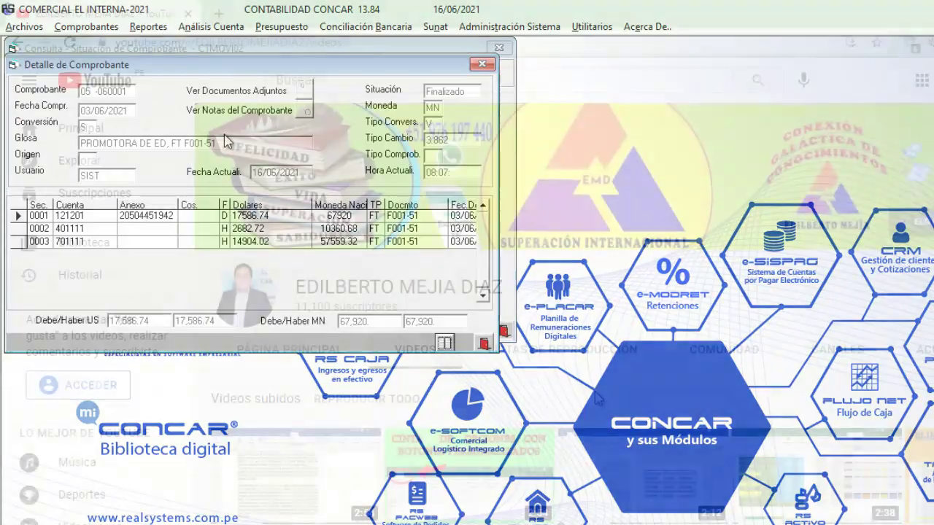